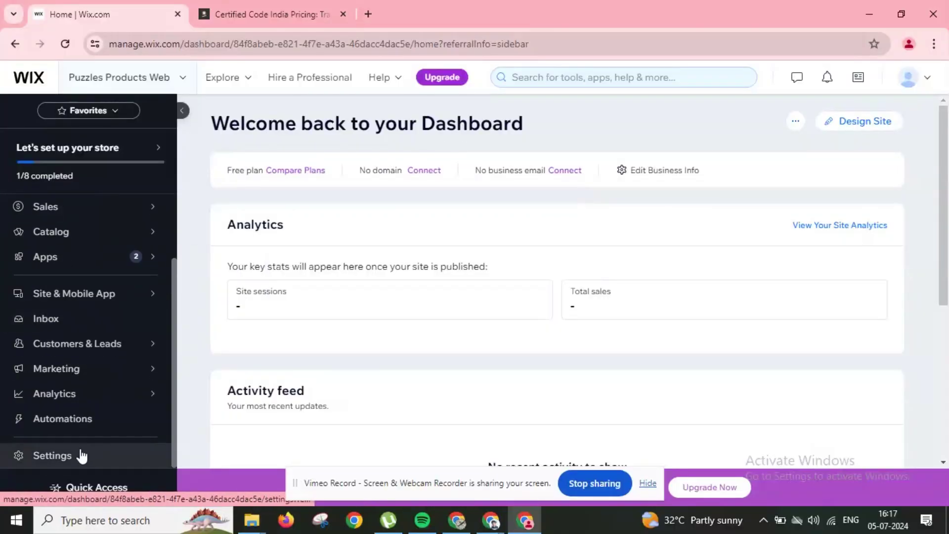
Reach Accept Payments from Settings, leaving the India business location unchanged.
click(82, 455)
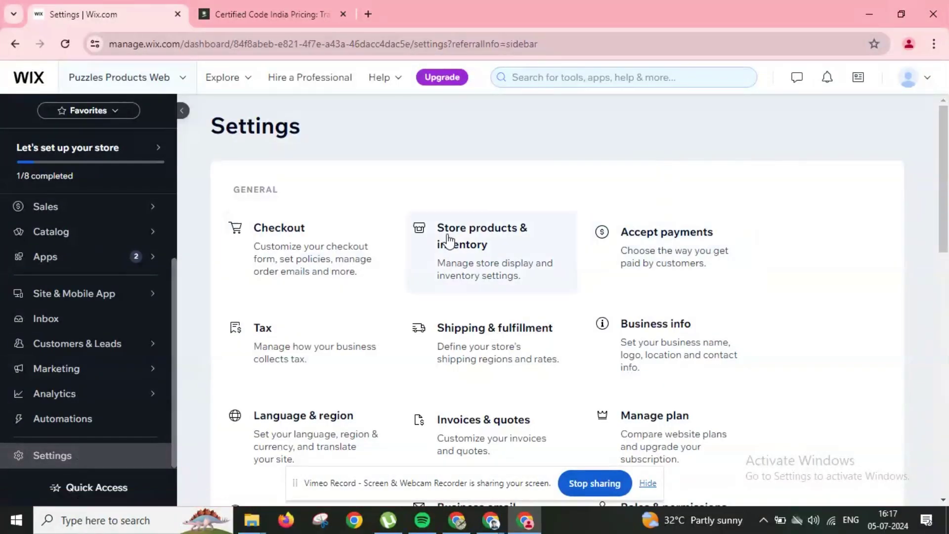
click(664, 239)
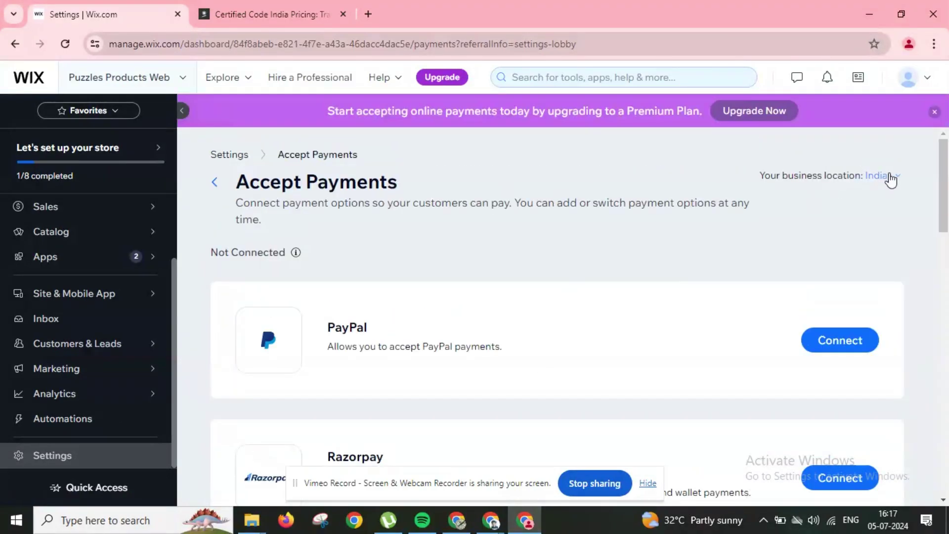
click(890, 175)
scroll(544, 297, up, 1)
scroll(544, 296, up, 3)
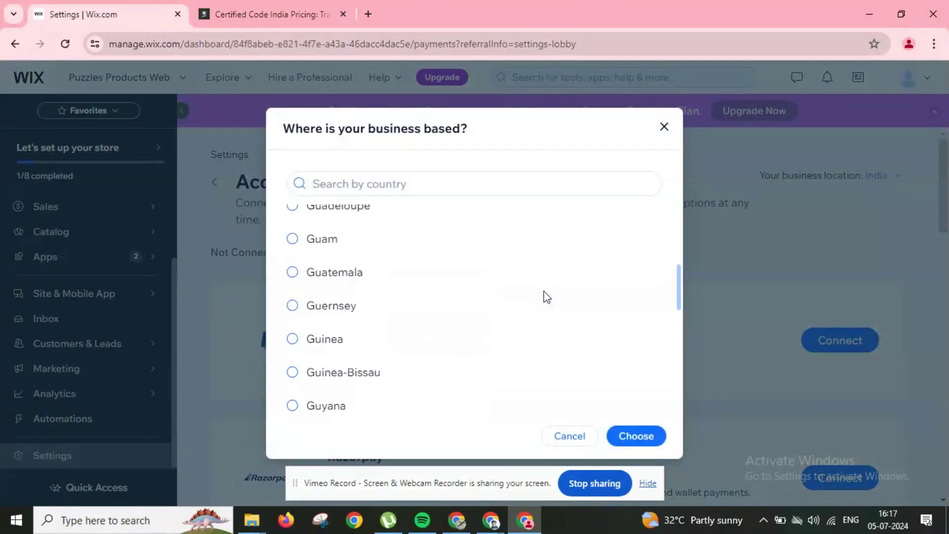
scroll(543, 299, up, 2)
scroll(544, 299, up, 5)
scroll(543, 299, up, 1)
scroll(543, 299, up, 3)
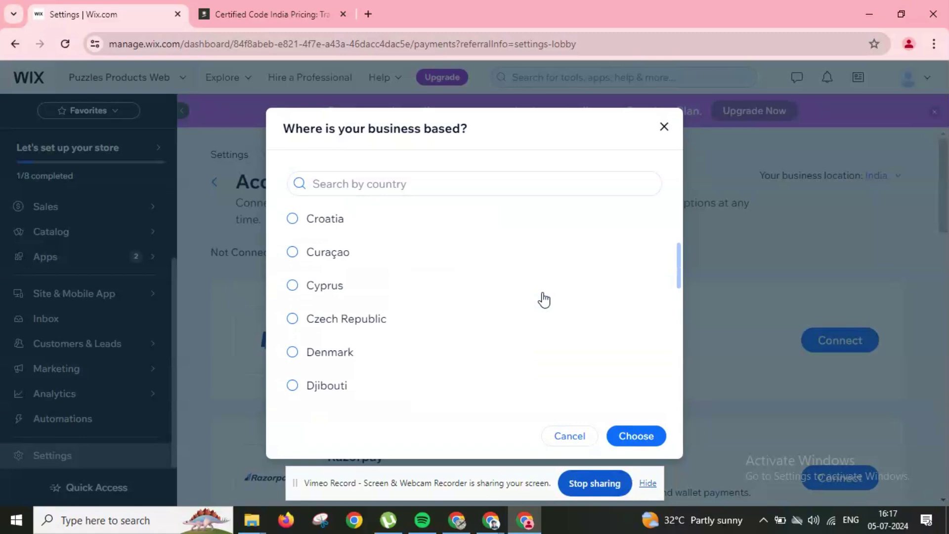
click(561, 435)
scroll(589, 323, down, 1)
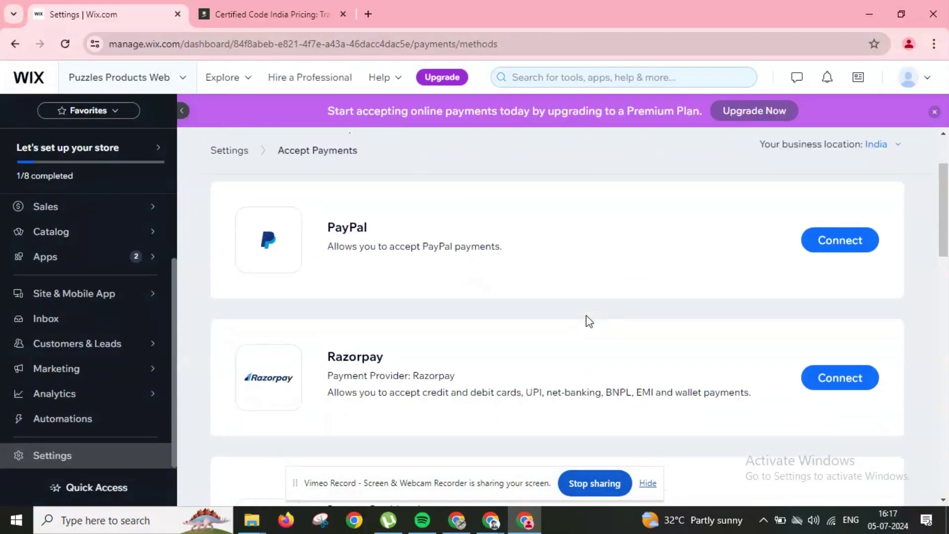
scroll(586, 321, down, 1)
scroll(586, 321, down, 5)
scroll(585, 321, down, 2)
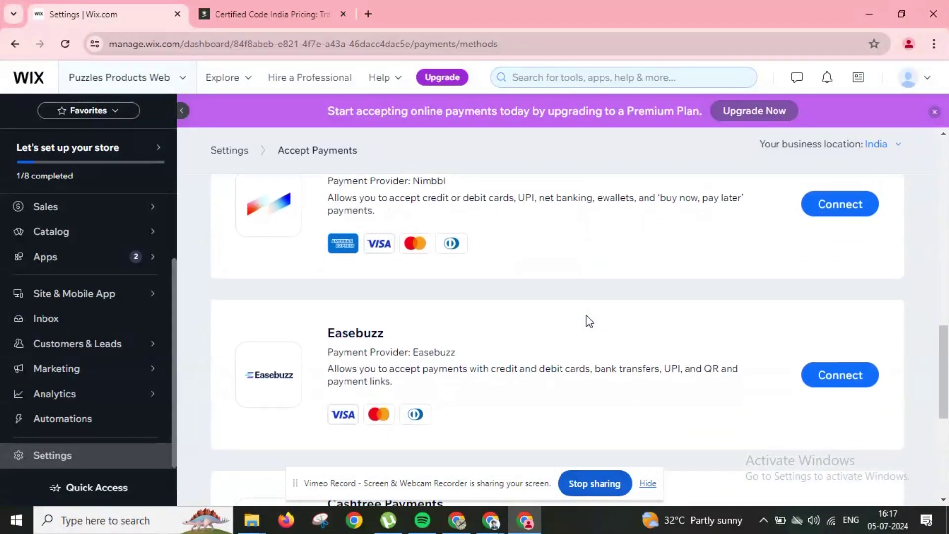
scroll(586, 320, up, 3)
scroll(586, 321, up, 1)
scroll(586, 321, down, 3)
scroll(586, 320, down, 3)
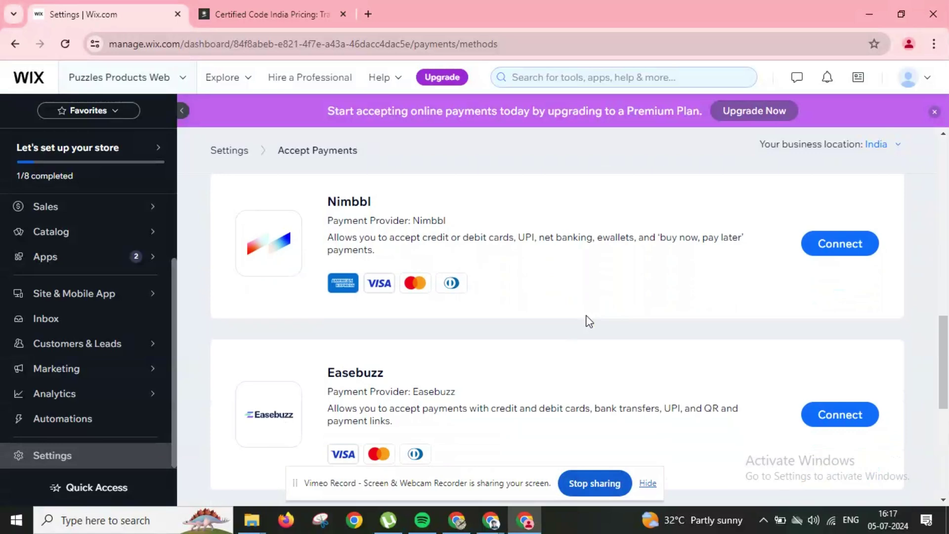
scroll(586, 320, down, 2)
scroll(586, 320, down, 2)
scroll(585, 321, down, 1)
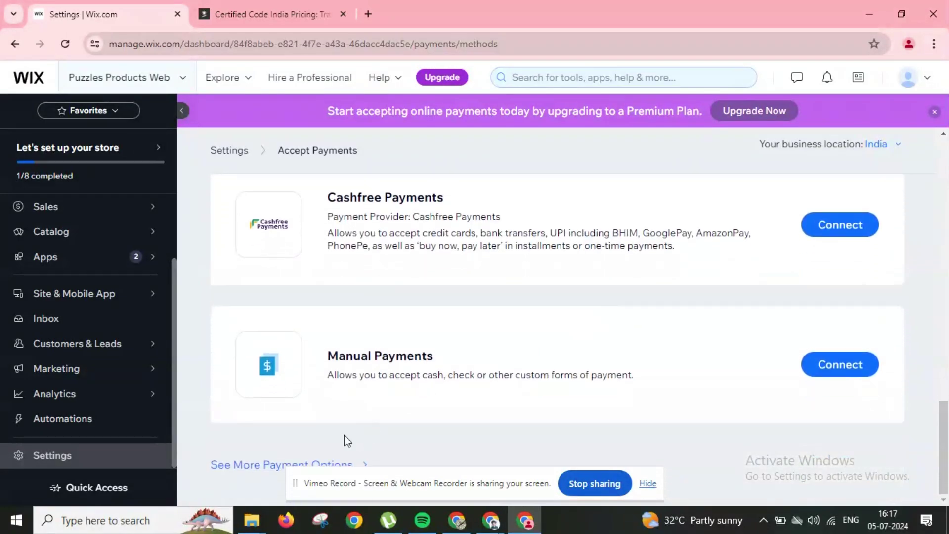
Browse See More Payment Options and return to the Accept Payments page.
click(242, 465)
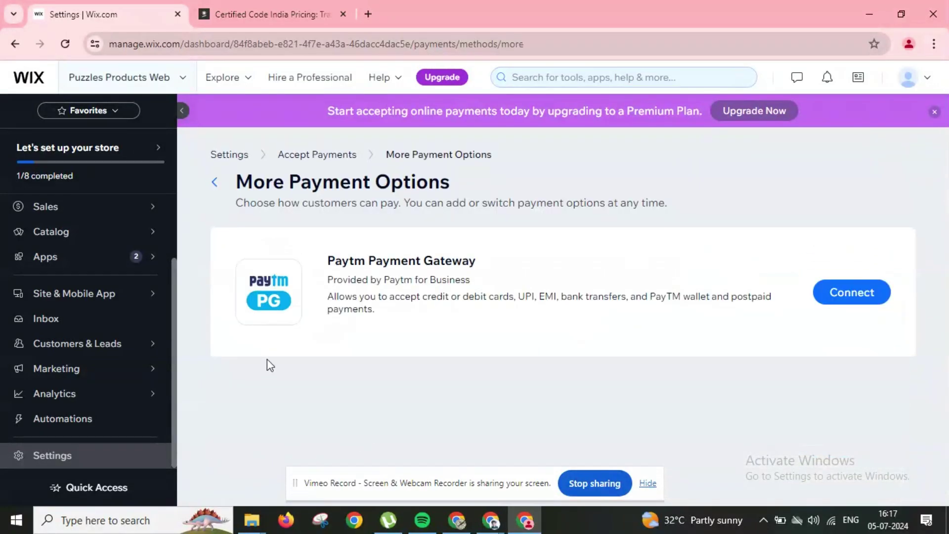
click(215, 183)
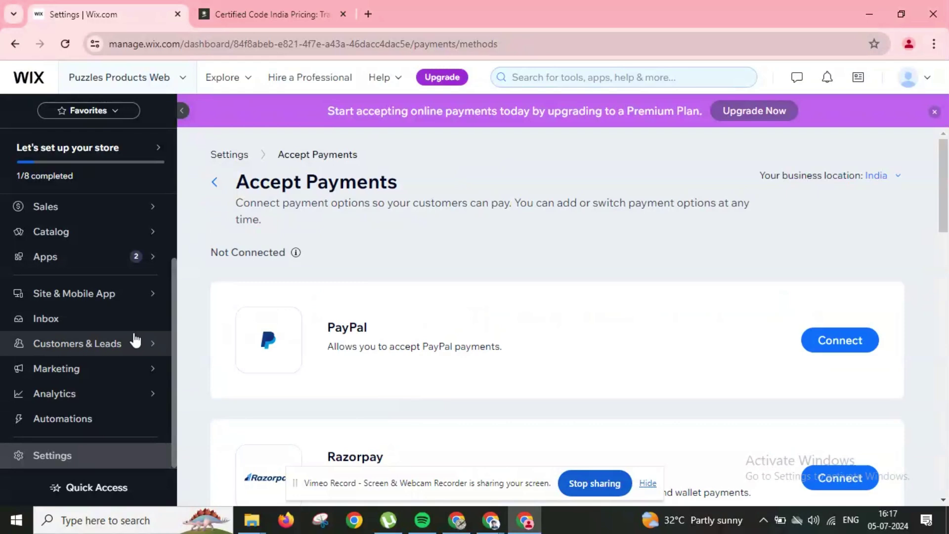
Search the App Market for 'phonepe' to reach the PhonePe Pay Button app.
mouse_move(44, 256)
click(226, 239)
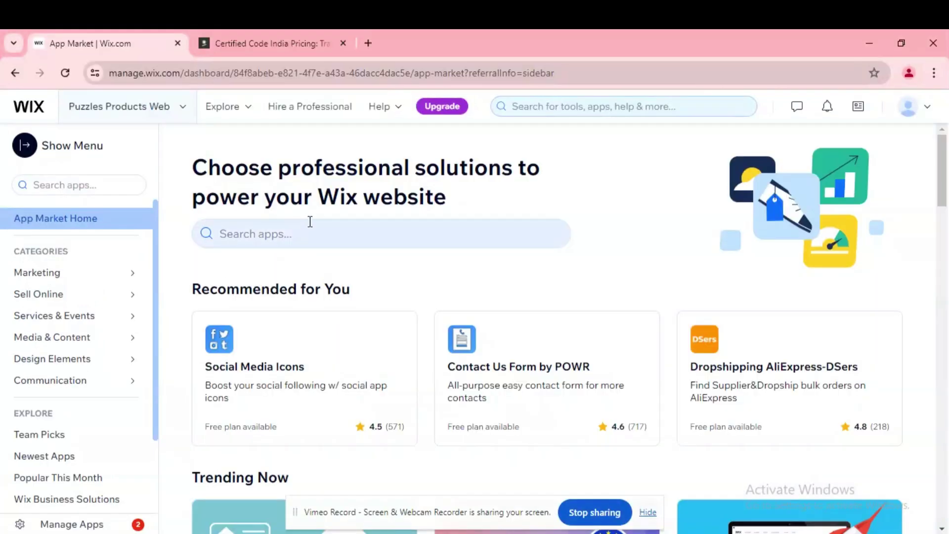
click(302, 234)
text(p)
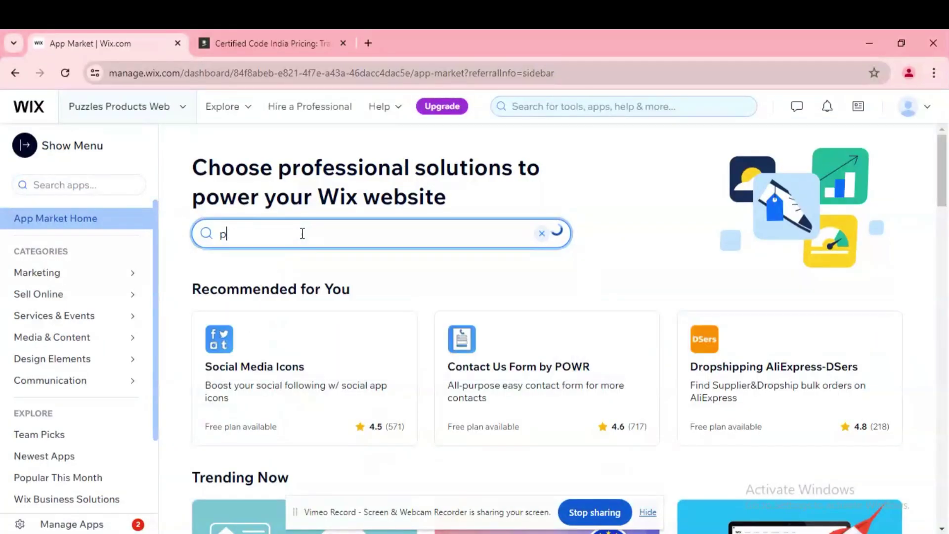
text(honep)
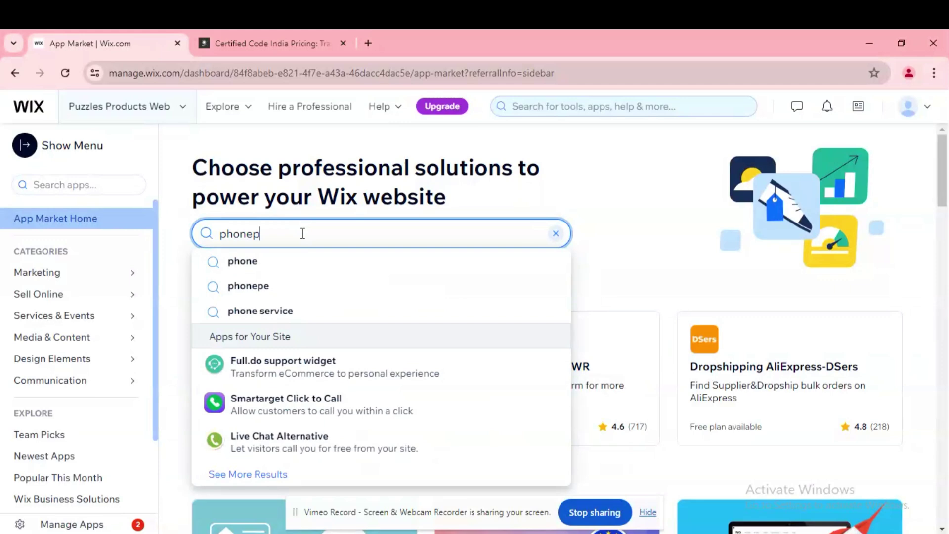
text(e)
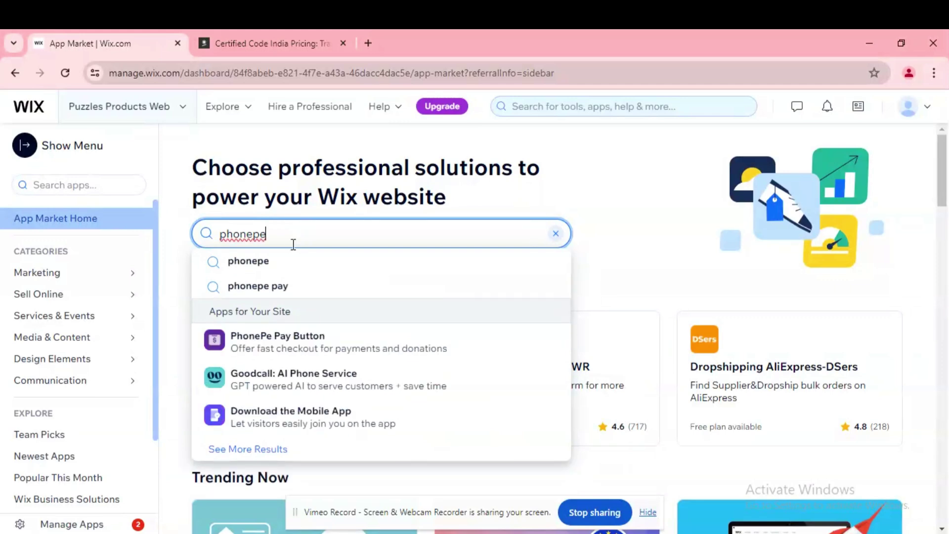
click(285, 260)
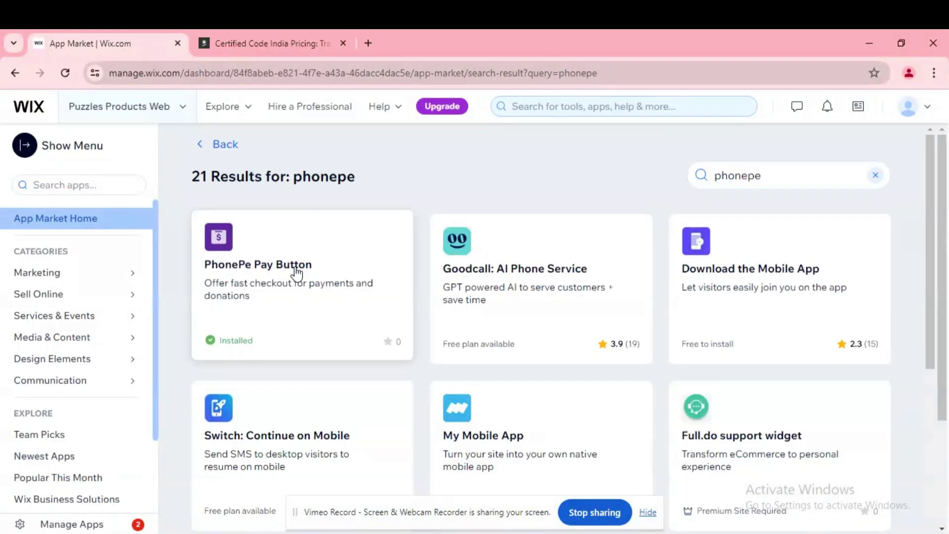
click(294, 273)
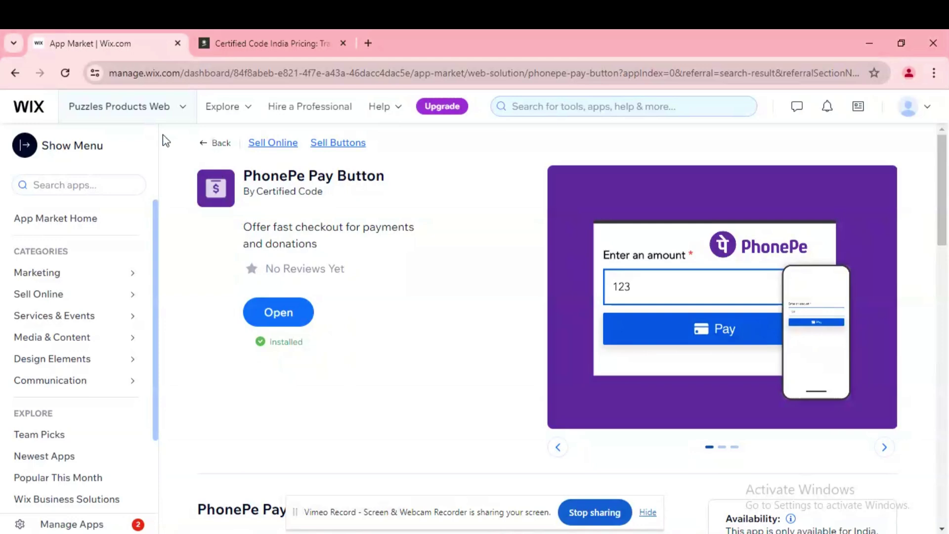
scroll(647, 400, down, 5)
scroll(647, 403, down, 5)
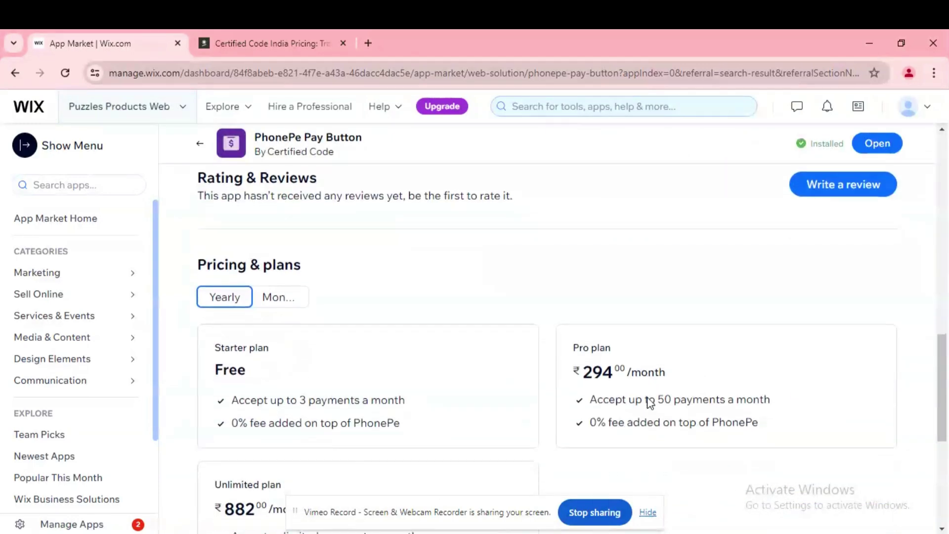
scroll(647, 398, down, 1)
scroll(648, 398, down, 1)
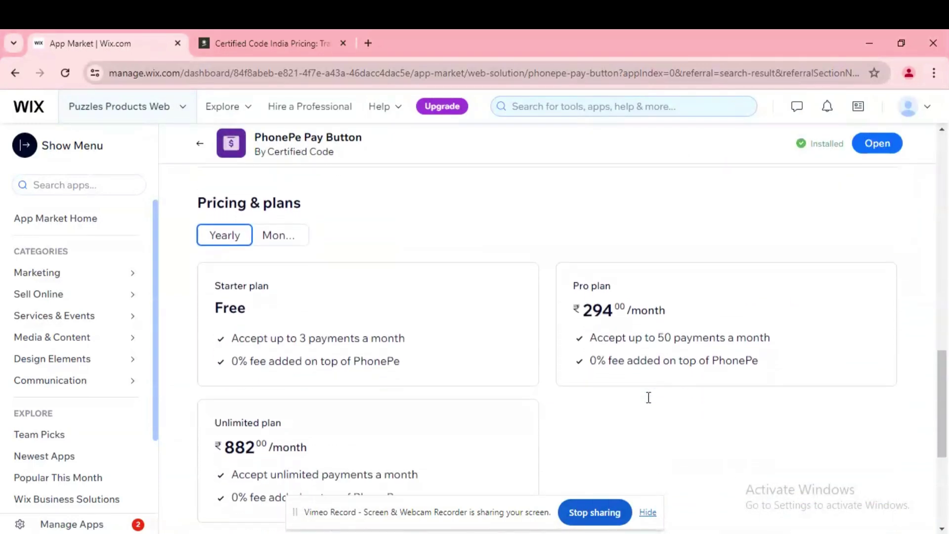
click(302, 242)
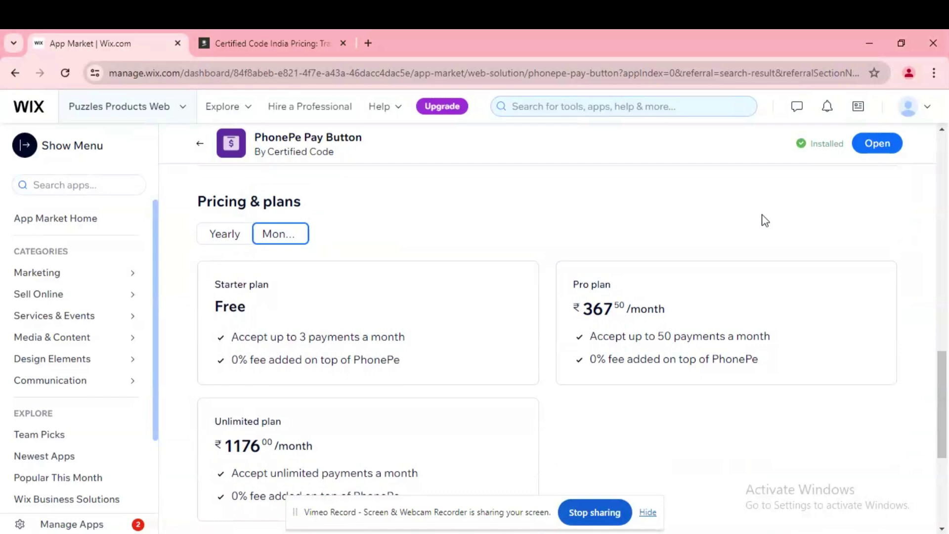
scroll(681, 388, down, 1)
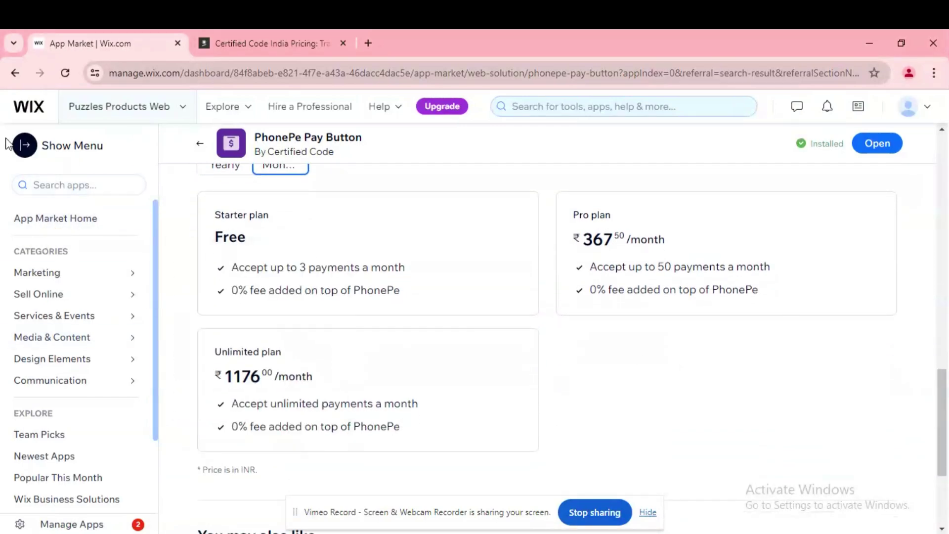
click(24, 73)
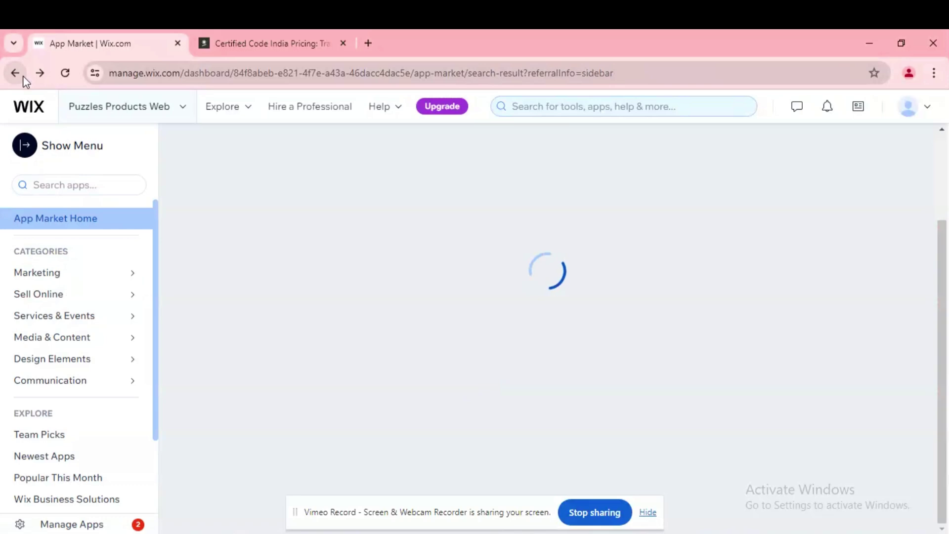
Return to Accept Payments and bring up the Manage Apps list.
click(23, 76)
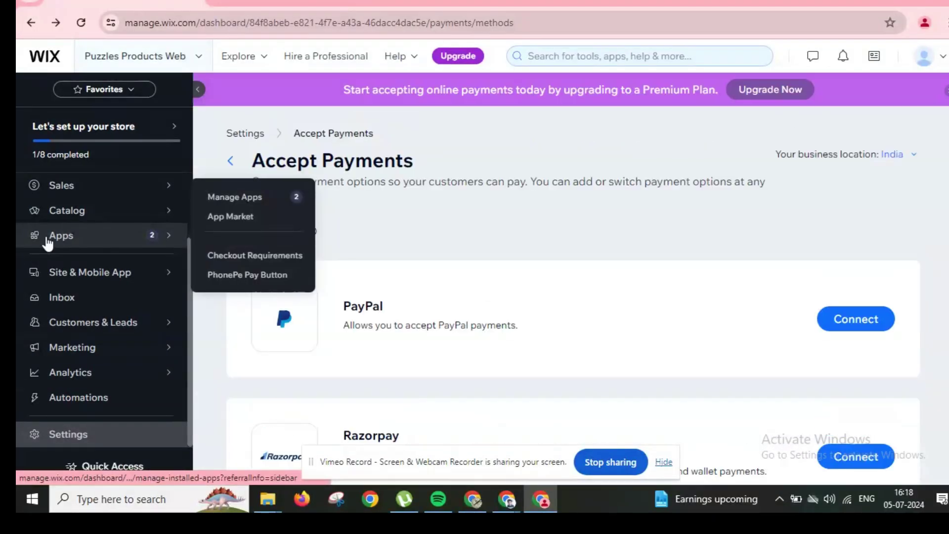
click(45, 236)
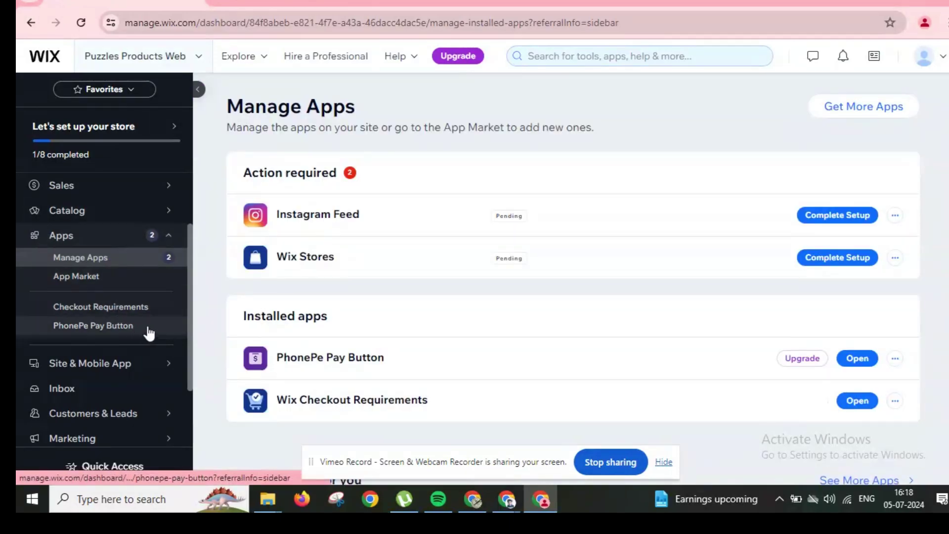
From the PhonePe Pay Button dashboard, dismiss the reminder and view Accept Online Payments upgrade plans.
click(124, 326)
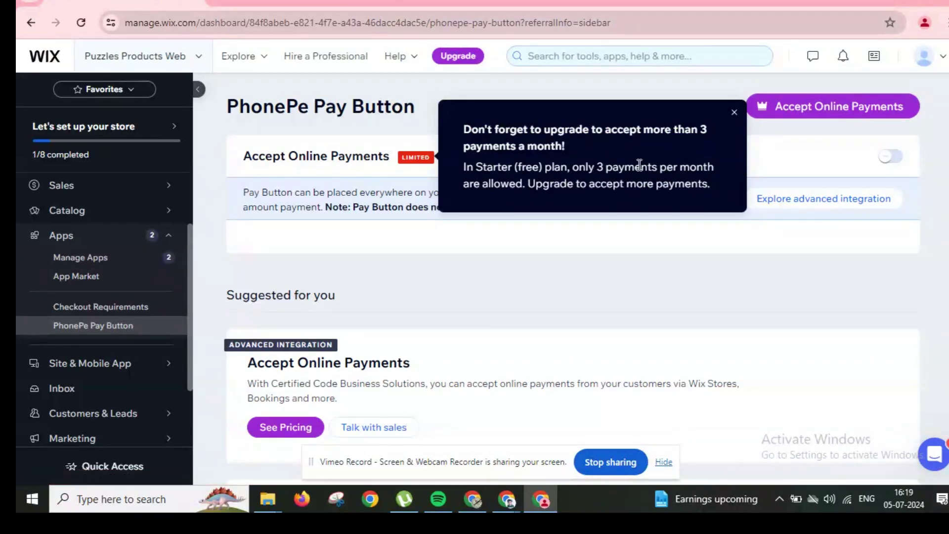
click(733, 116)
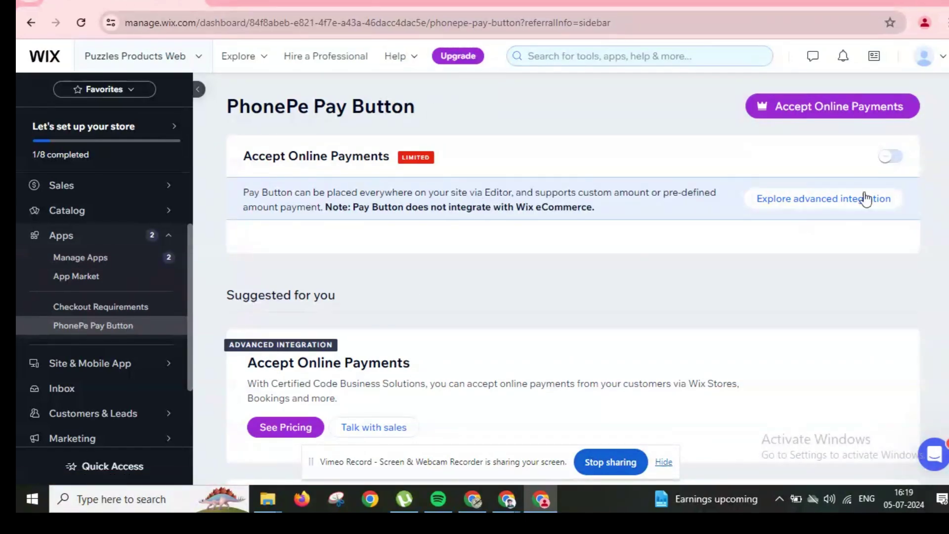
click(843, 116)
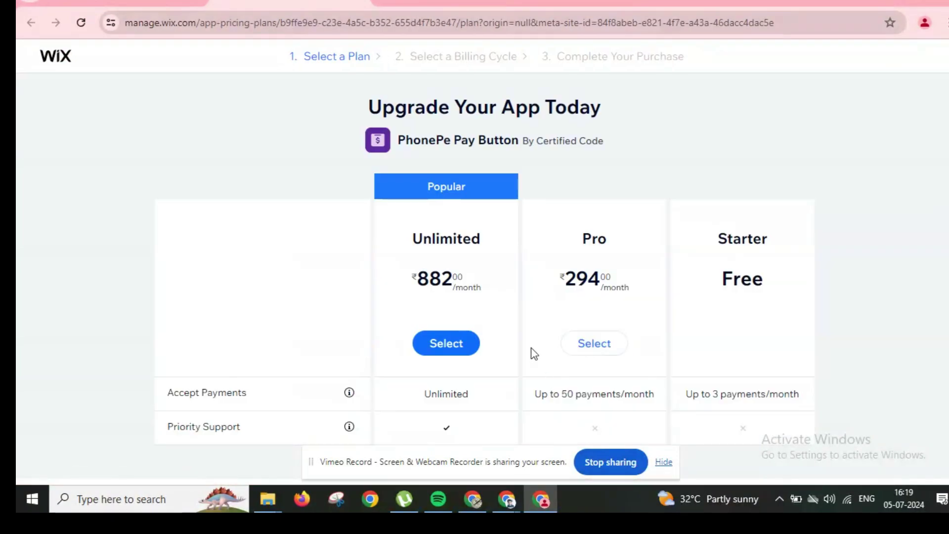
scroll(531, 353, down, 1)
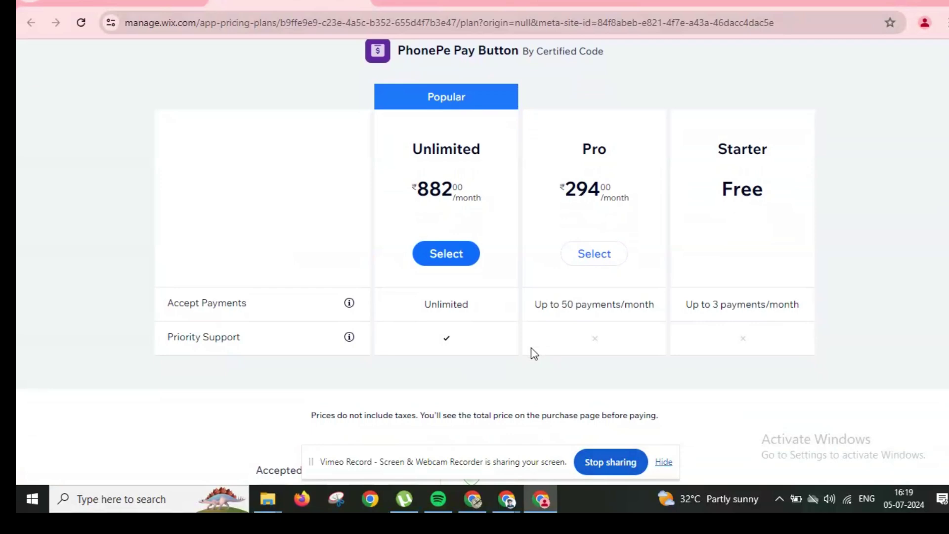
scroll(531, 353, down, 1)
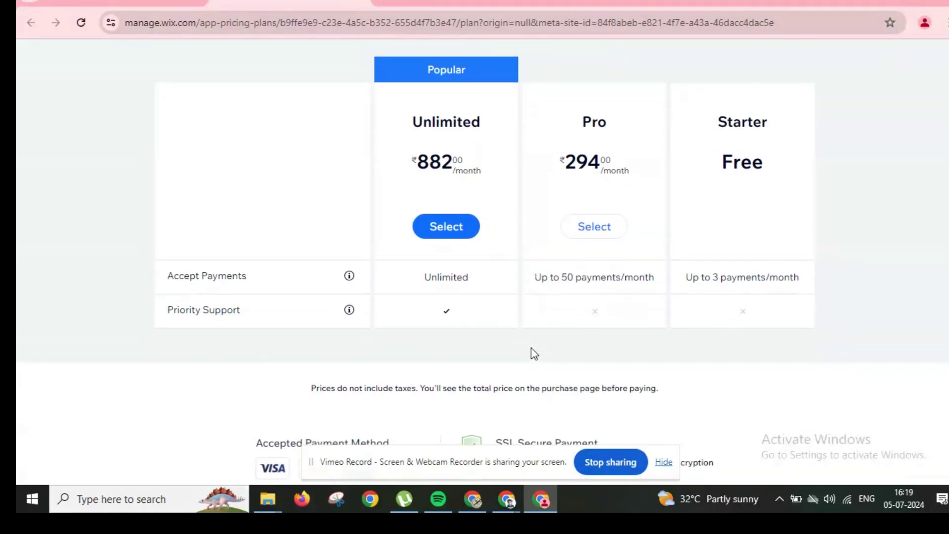
scroll(531, 354, up, 2)
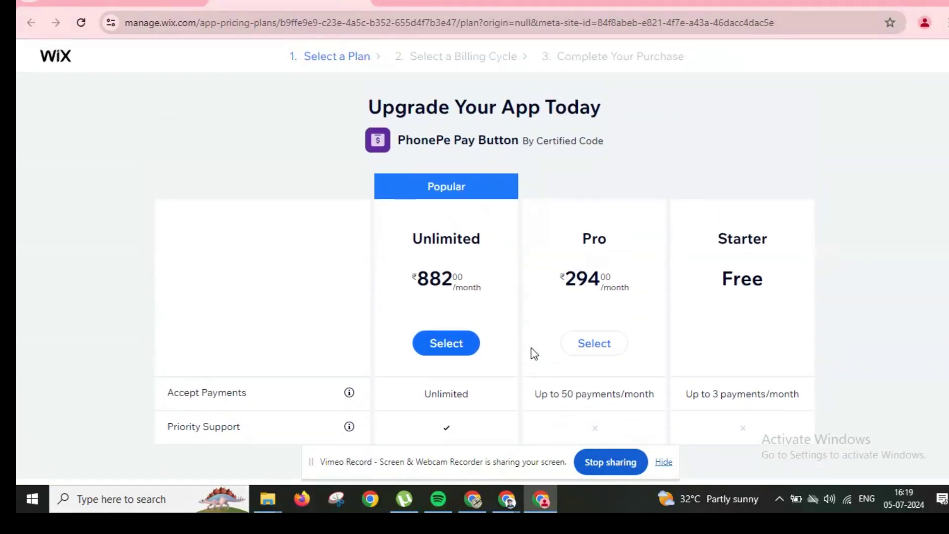
Close the upgrade plans tab to return to the PhonePe Pay Button app page.
key(ctrl+w)
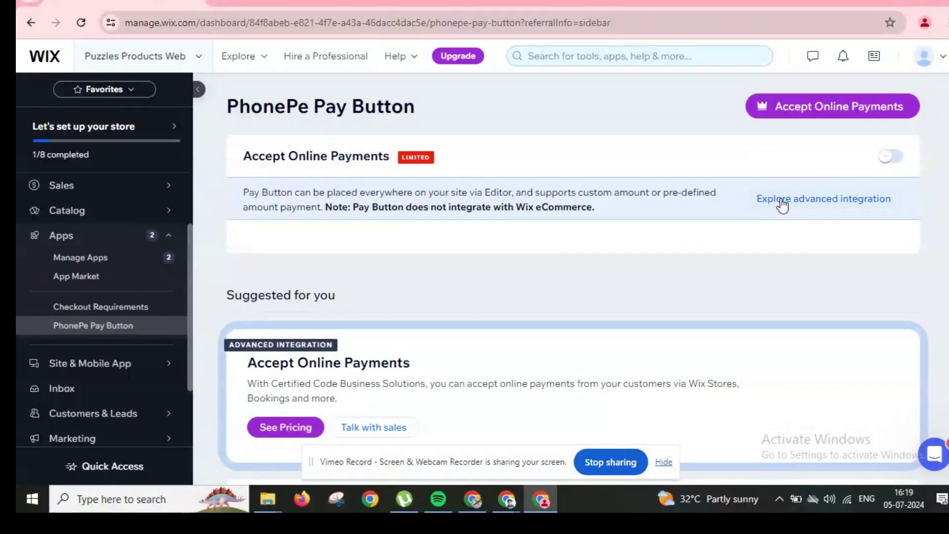
scroll(324, 358, down, 2)
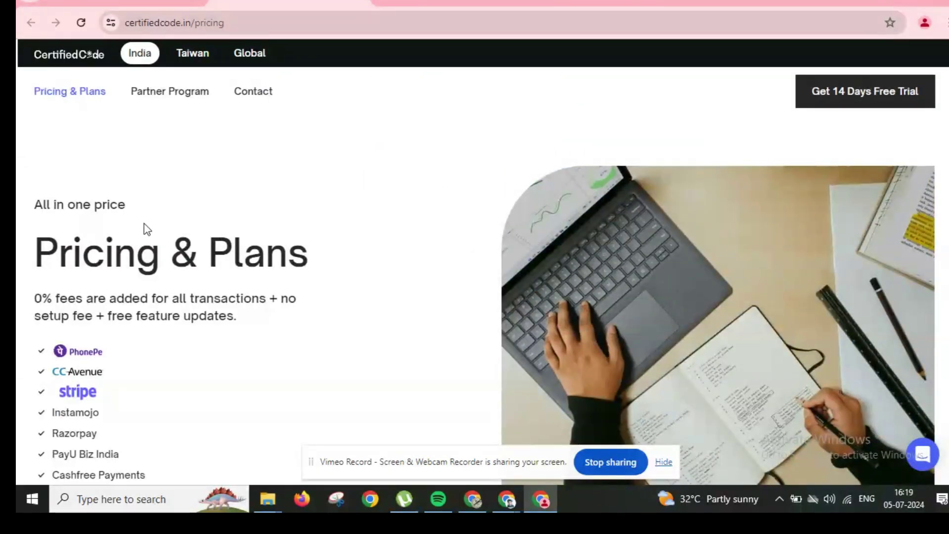
scroll(282, 311, down, 10)
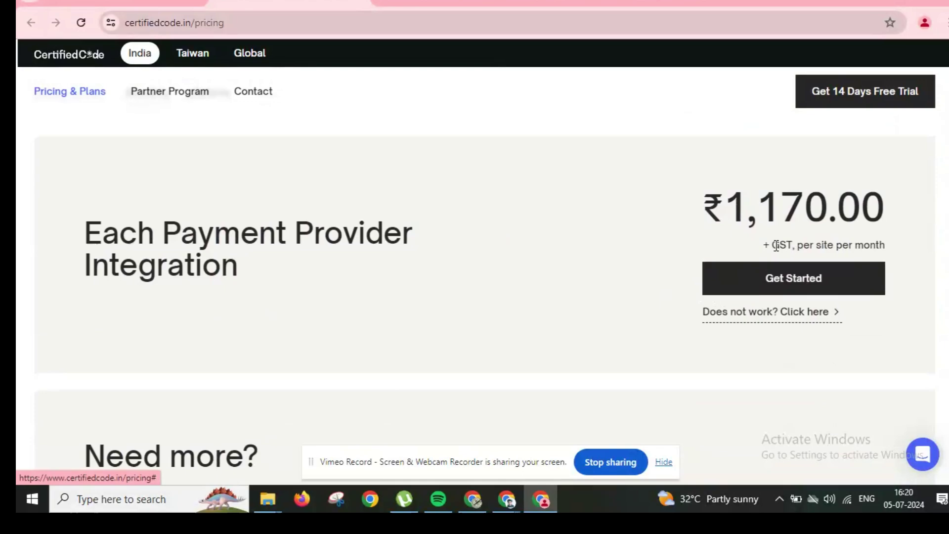
scroll(438, 324, down, 5)
scroll(437, 325, down, 5)
scroll(438, 324, down, 3)
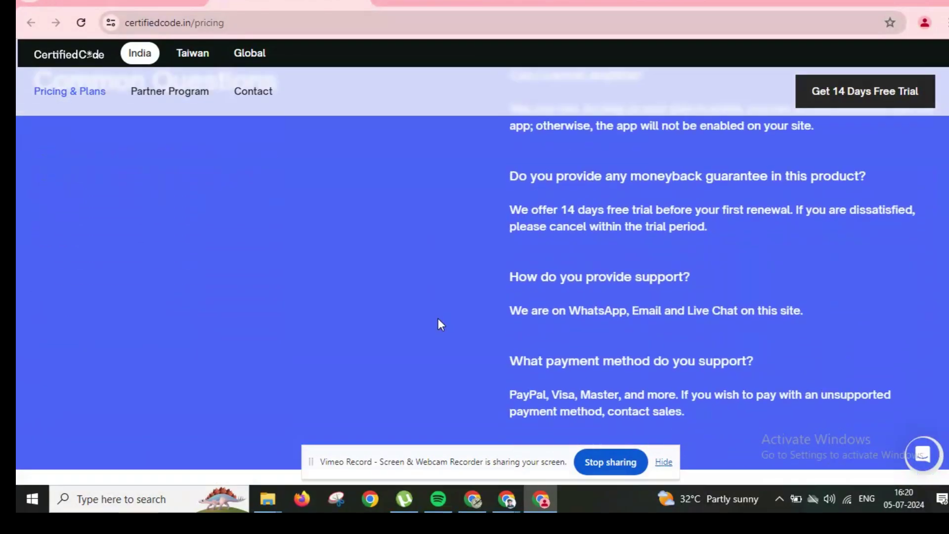
scroll(438, 324, up, 5)
scroll(437, 324, up, 8)
click(853, 390)
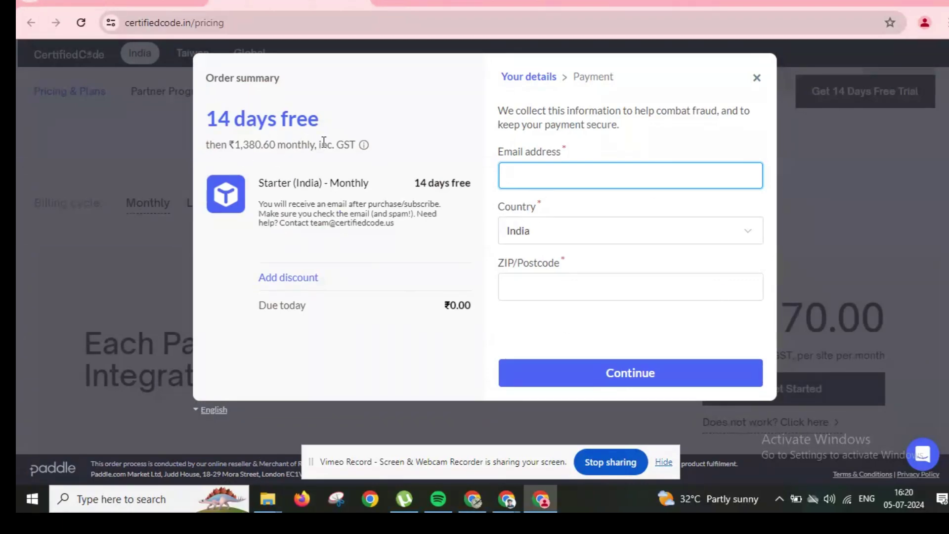
click(601, 86)
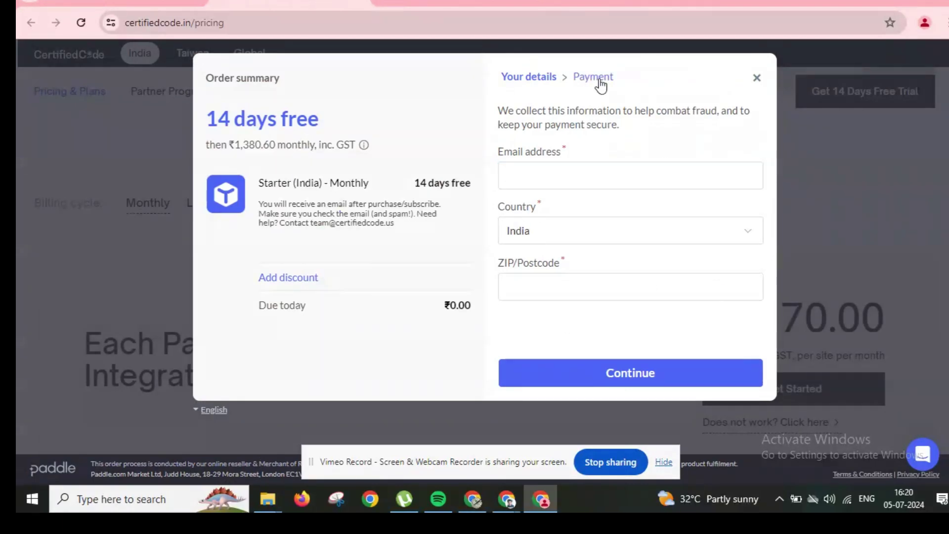
click(757, 79)
key(ctrl+w)
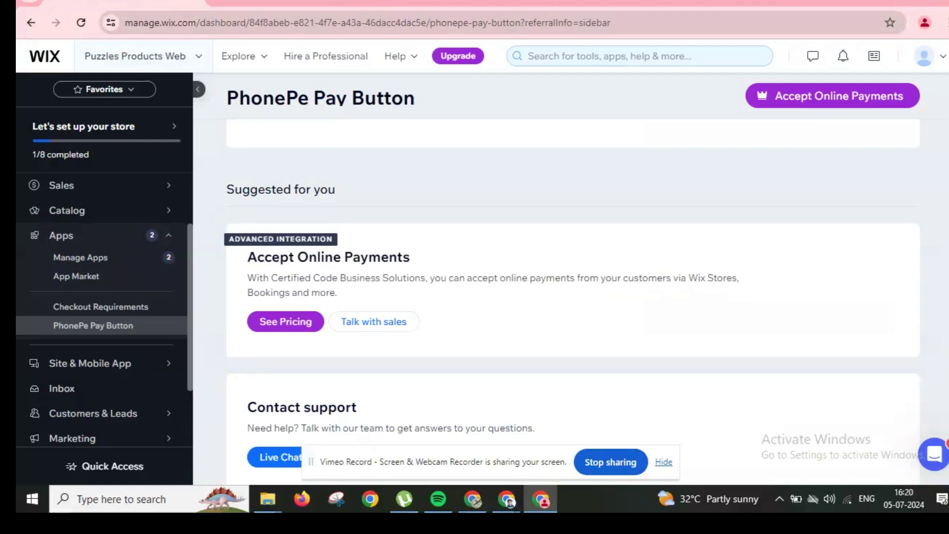
scroll(479, 265, down, 1)
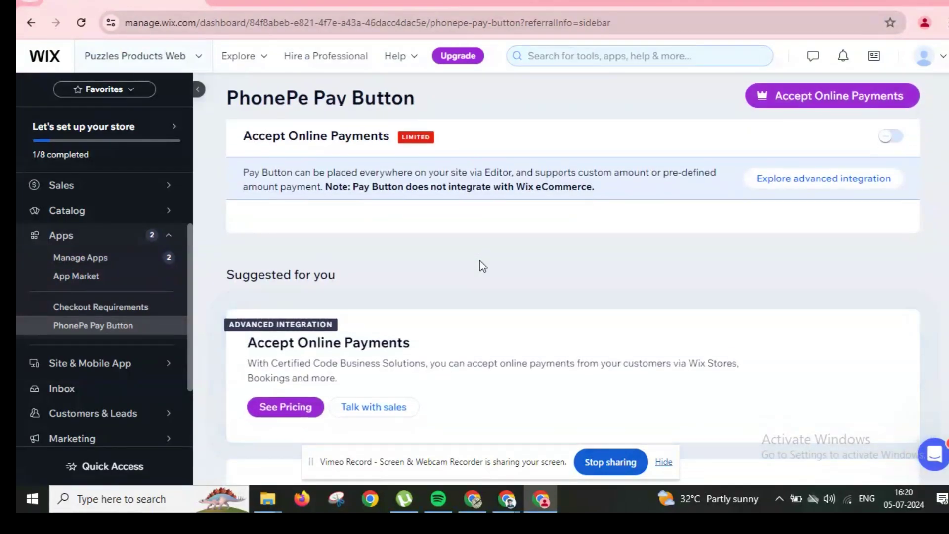
click(891, 138)
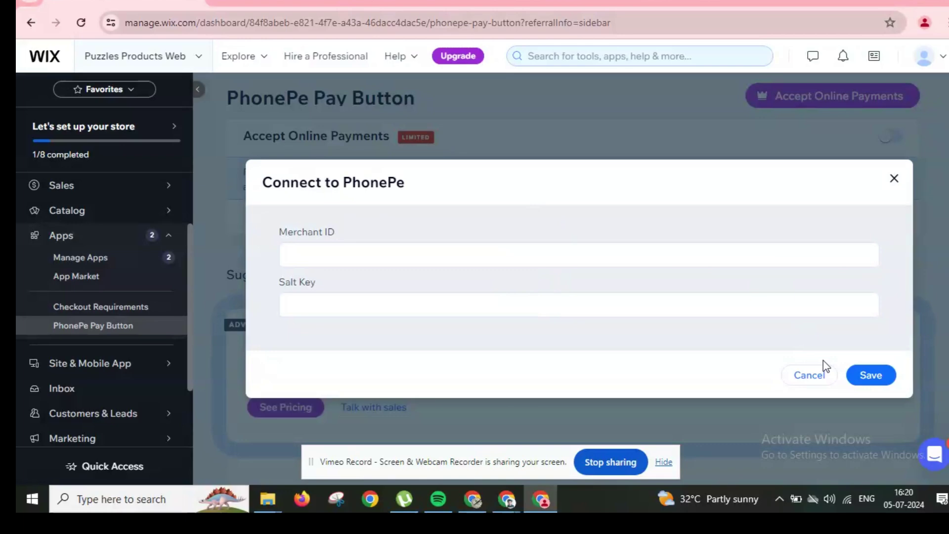
Reach PhonePe Pay Button via Manage Apps and switch on Accept Online Payments.
click(894, 181)
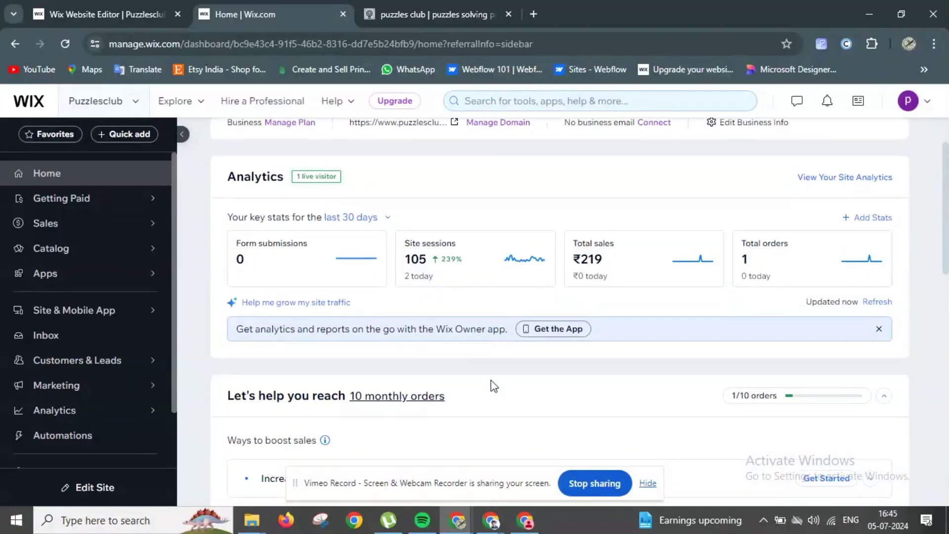
click(168, 267)
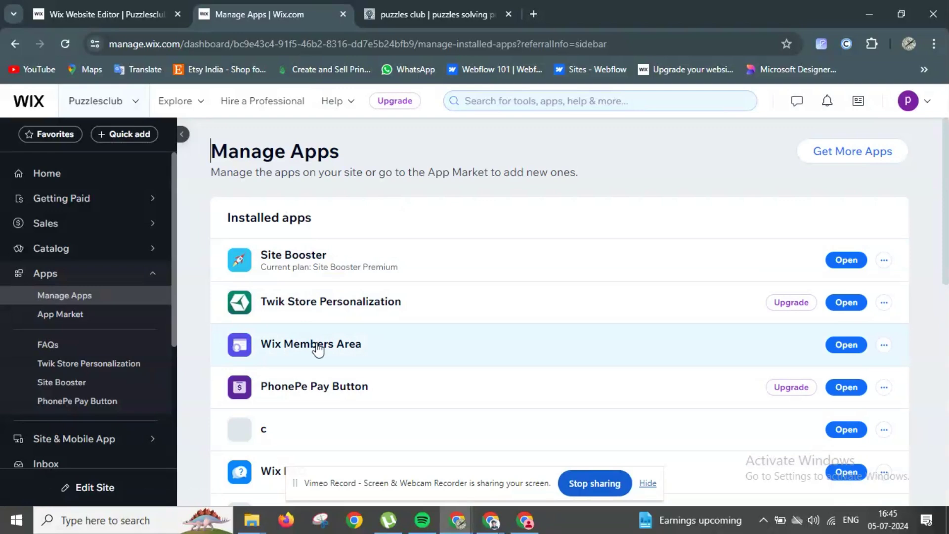
scroll(371, 385, down, 2)
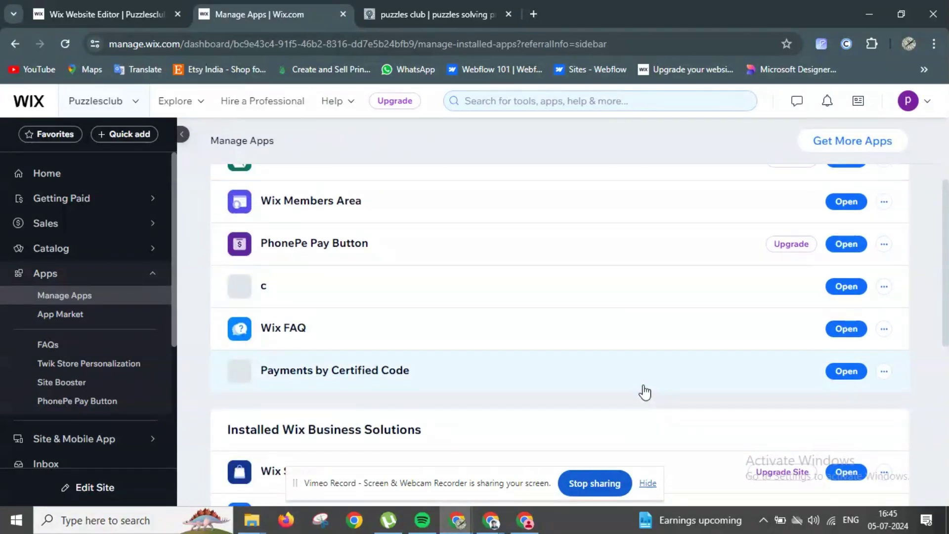
scroll(520, 400, down, 1)
scroll(452, 355, up, 1)
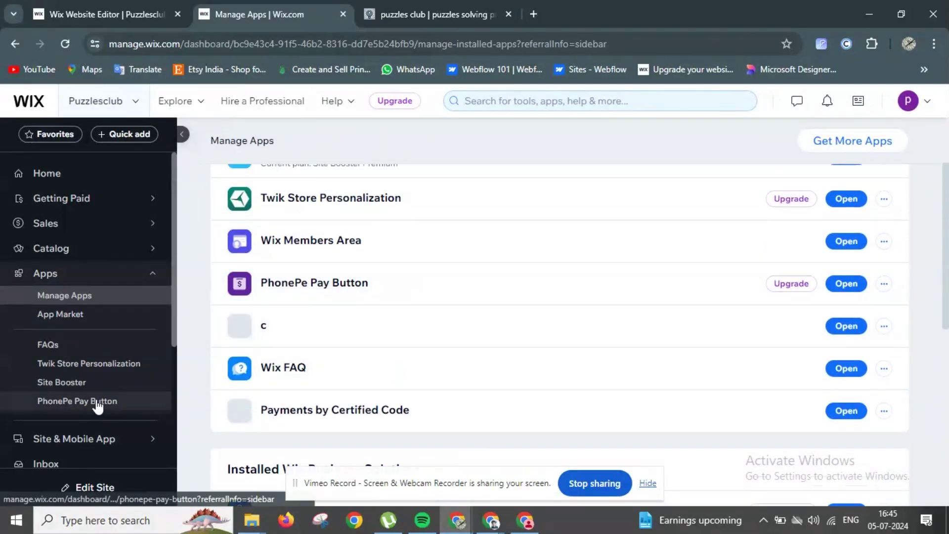
click(97, 401)
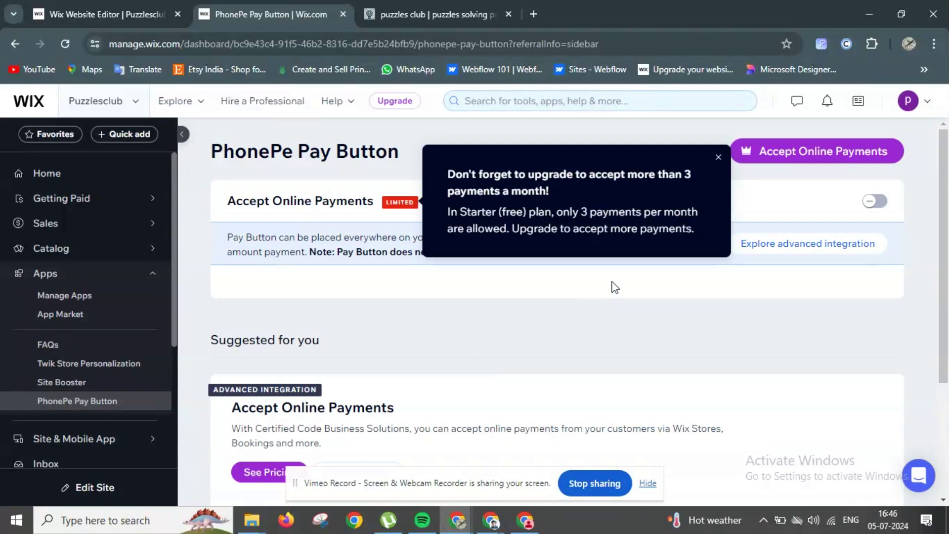
click(716, 157)
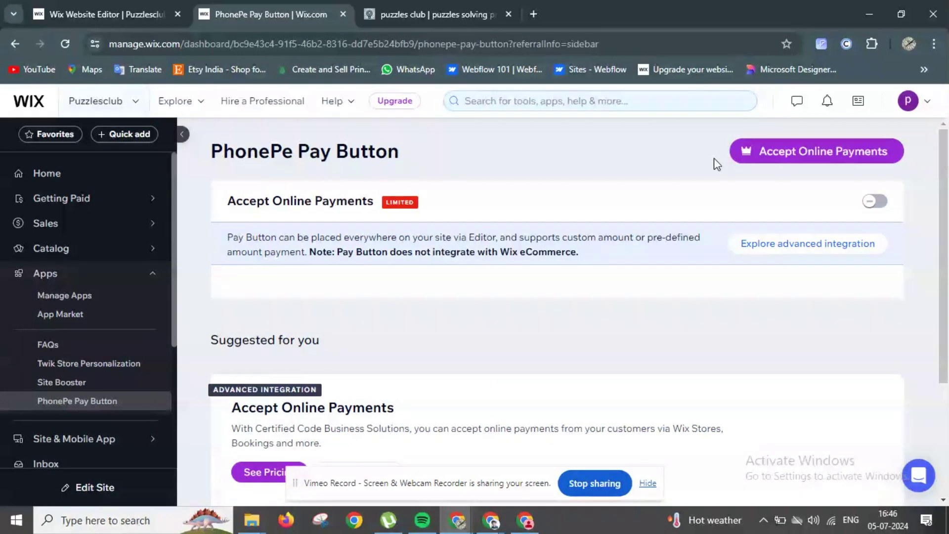
click(874, 201)
scroll(124, 407, down, 3)
Review Accept Payments settings showing PhonePe connected and active at checkout.
click(123, 408)
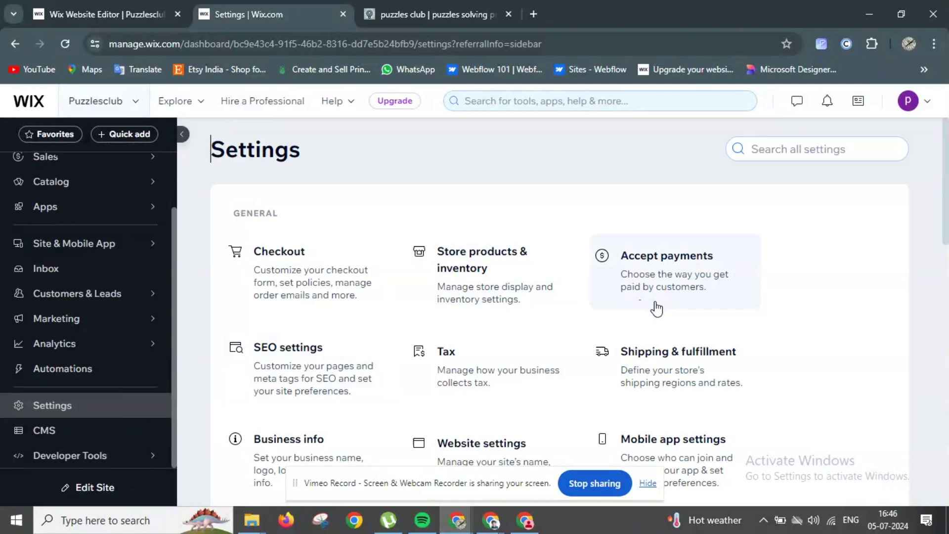
click(656, 307)
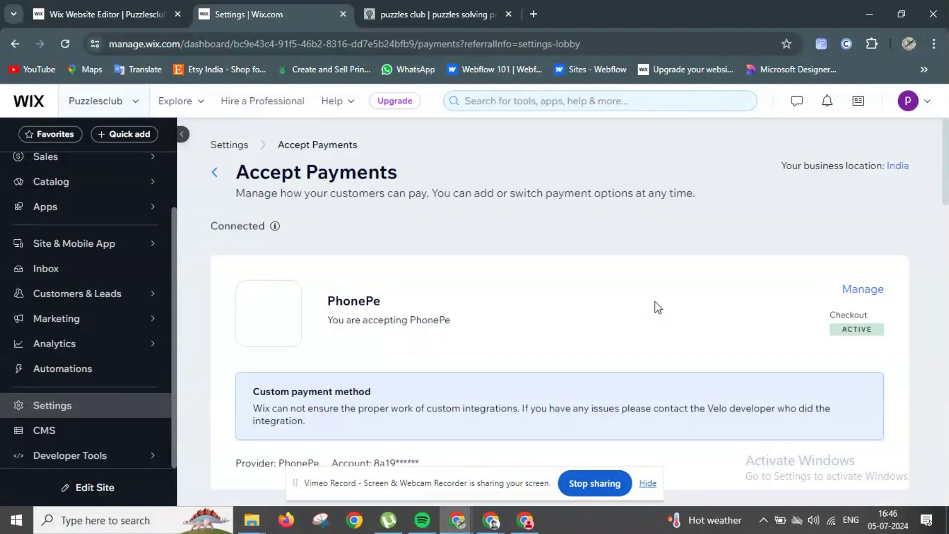
scroll(548, 345, down, 4)
scroll(546, 346, up, 4)
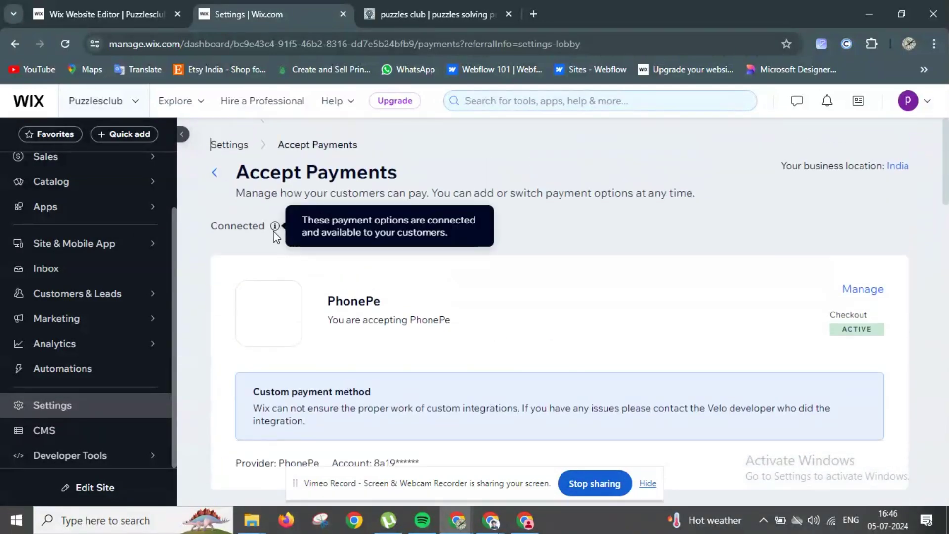
scroll(689, 381, down, 1)
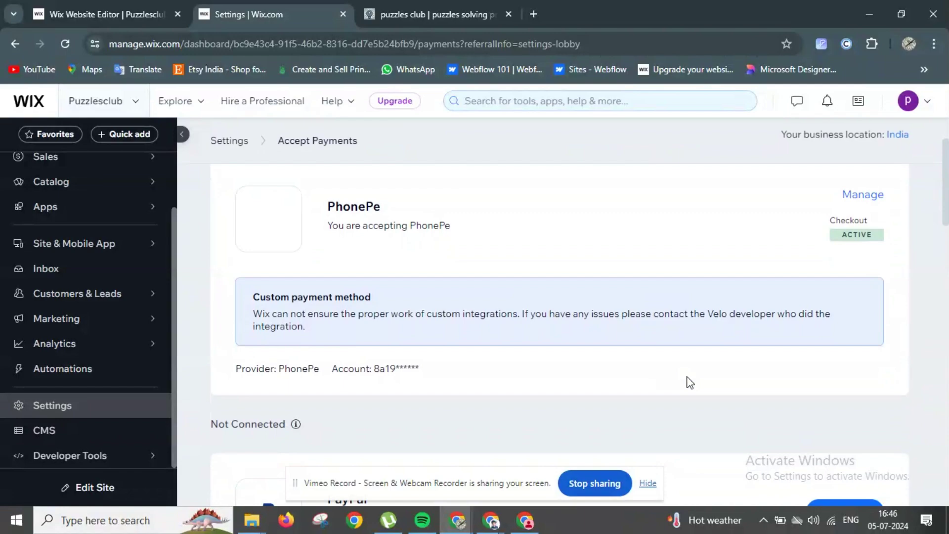
Check out the ₹668 cart to PhonePe's payment page and choose paying with a UPI ID.
key(ctrl+Tab)
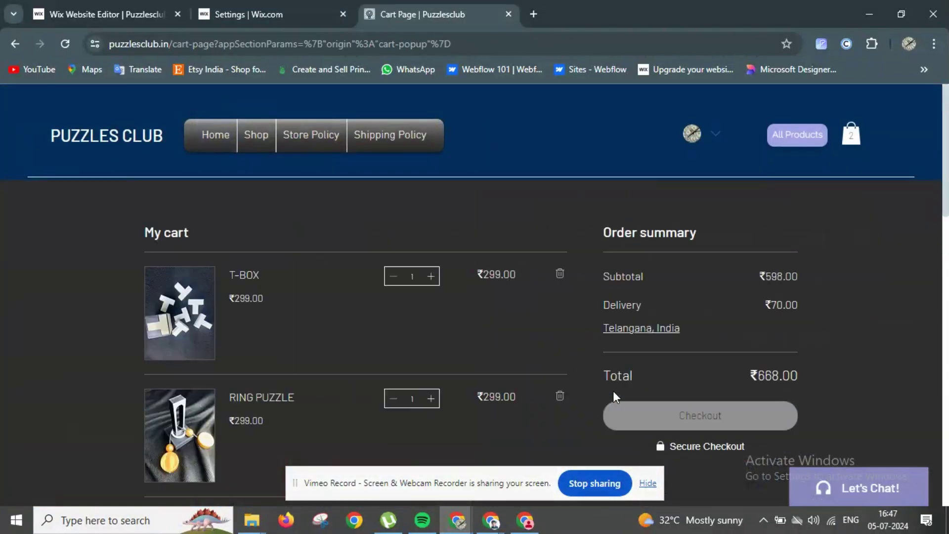
scroll(768, 331, down, 4)
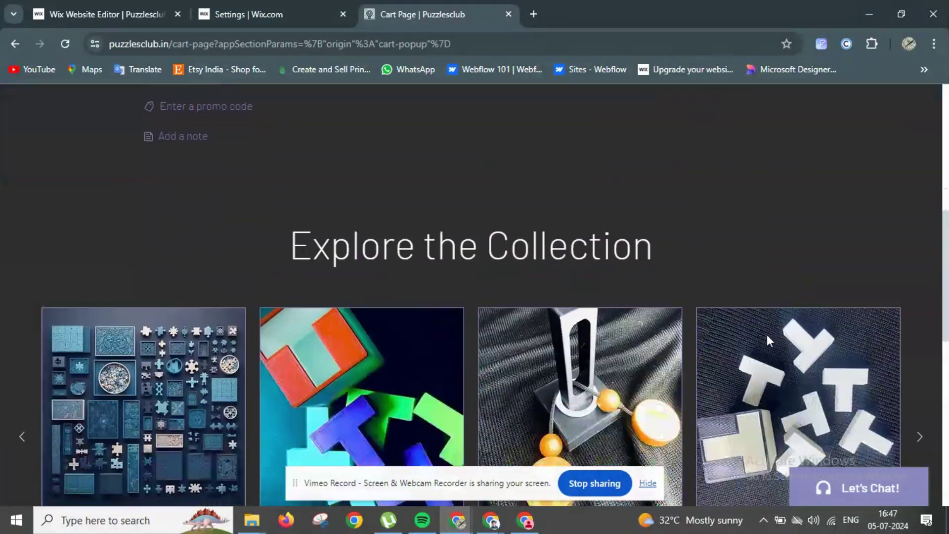
scroll(767, 341, up, 4)
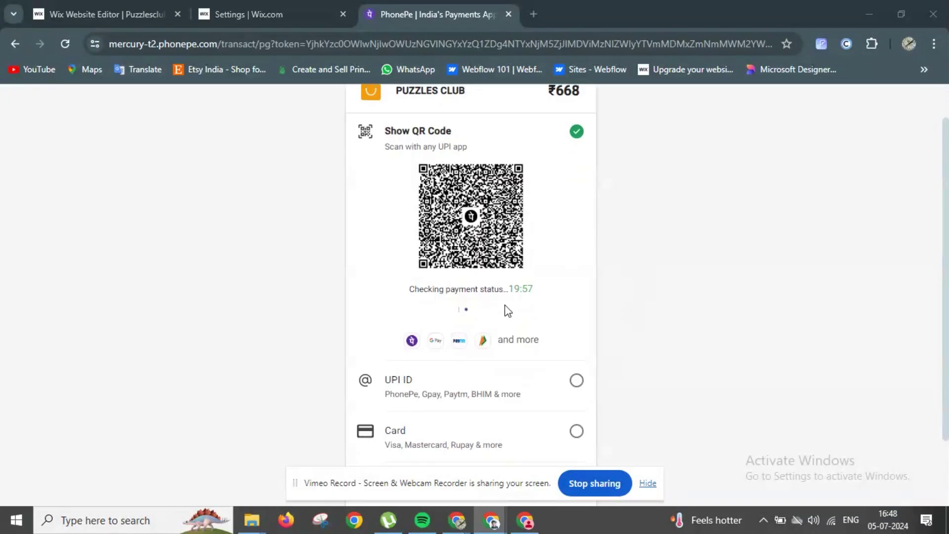
scroll(509, 371, down, 1)
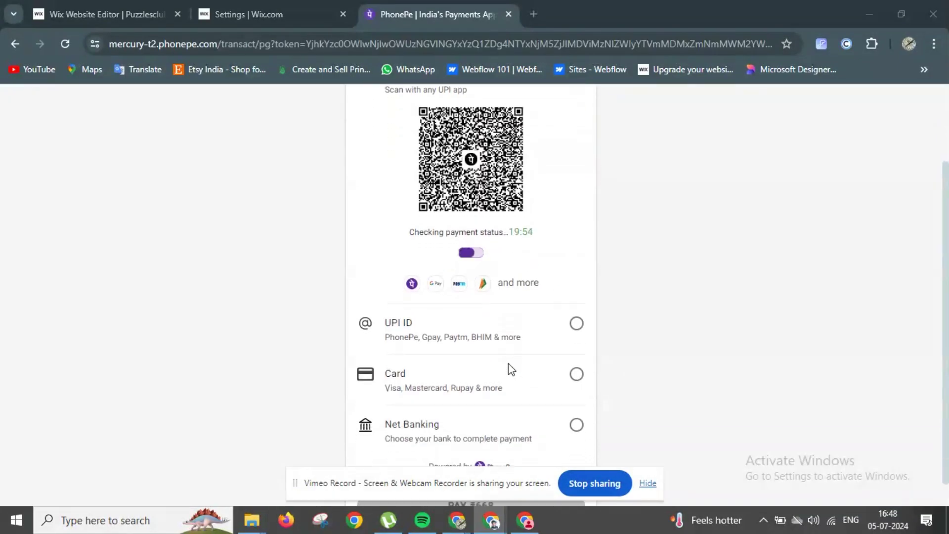
scroll(515, 383, down, 1)
click(578, 347)
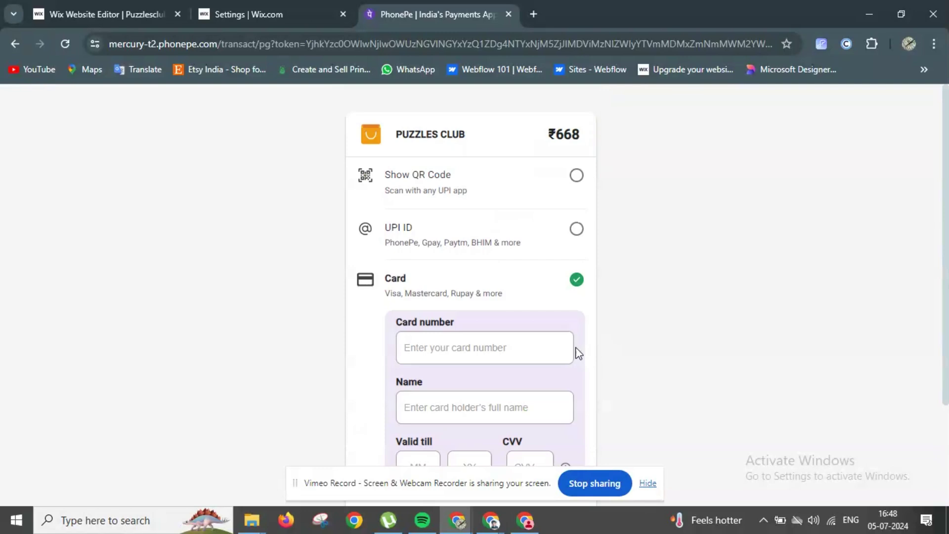
scroll(488, 437, down, 2)
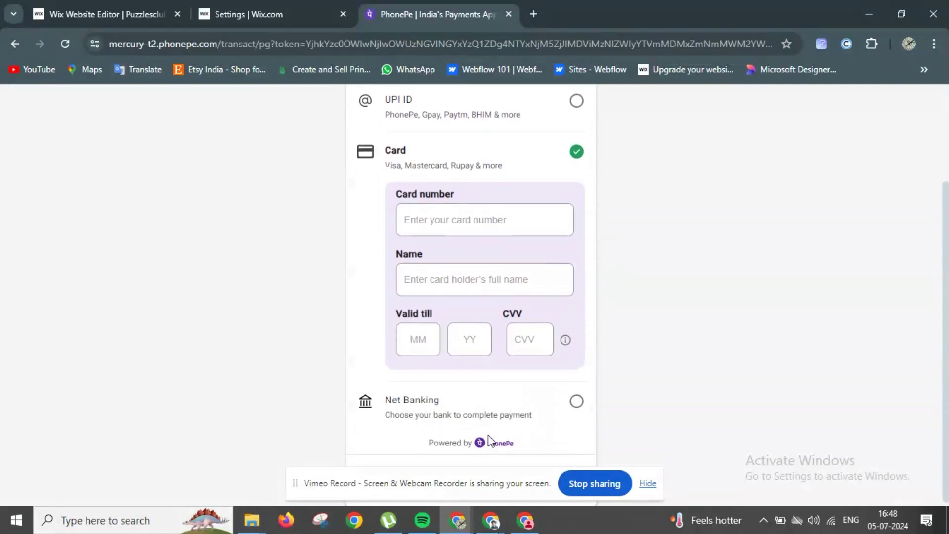
scroll(490, 440, up, 1)
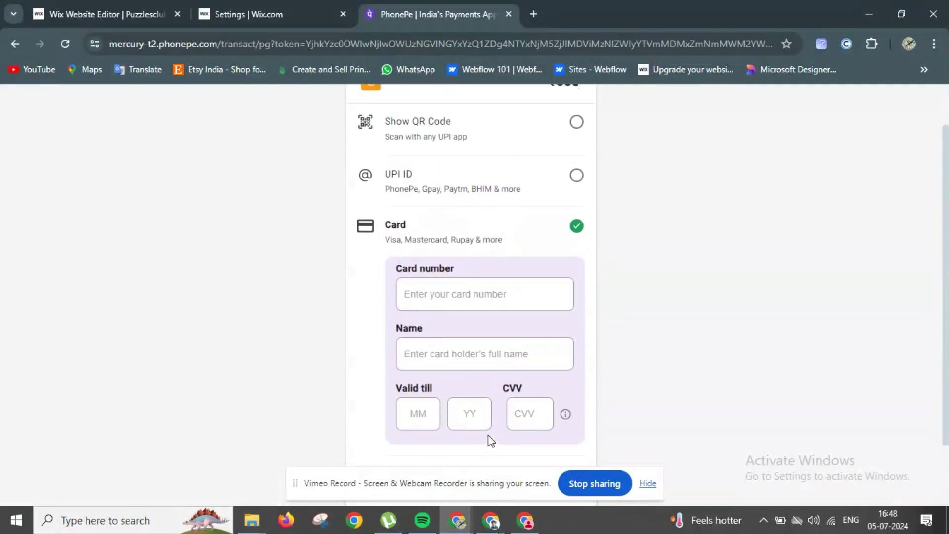
scroll(488, 437, up, 1)
click(572, 246)
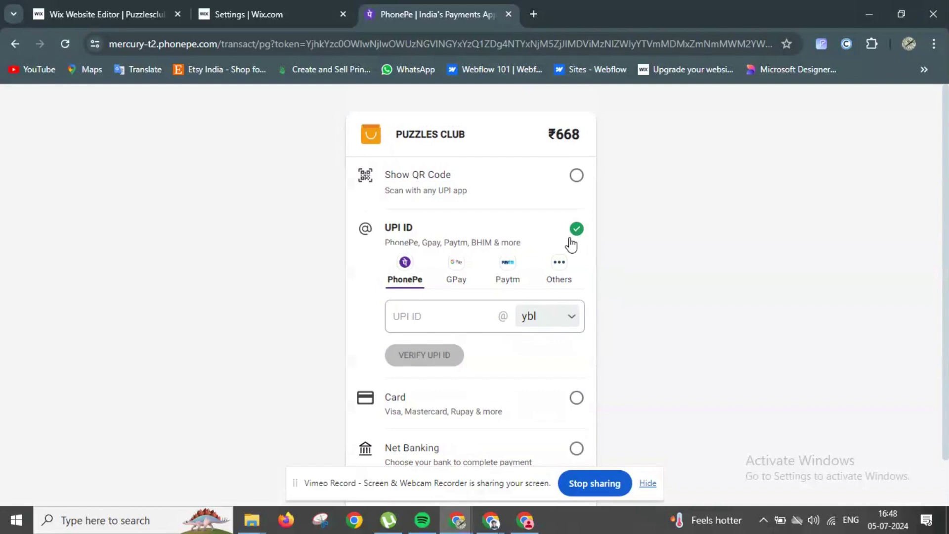
From the dashboard Home go to Sales > Orders and view paid order #10001.
key(ctrl+shift+Tab)
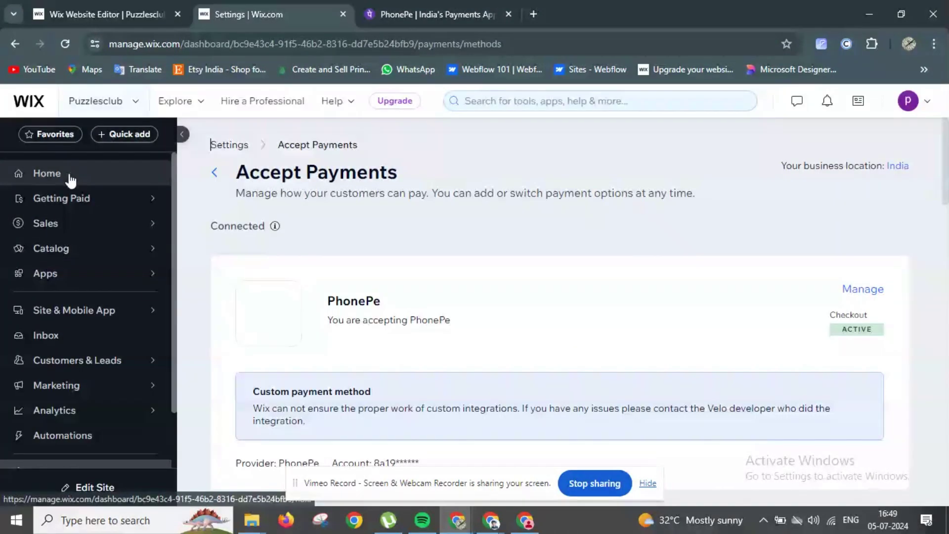
click(68, 178)
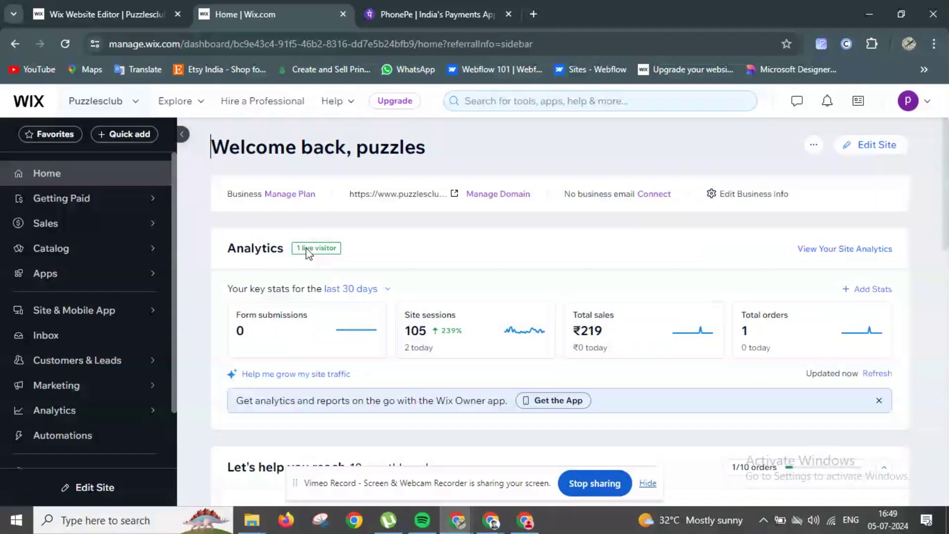
click(802, 354)
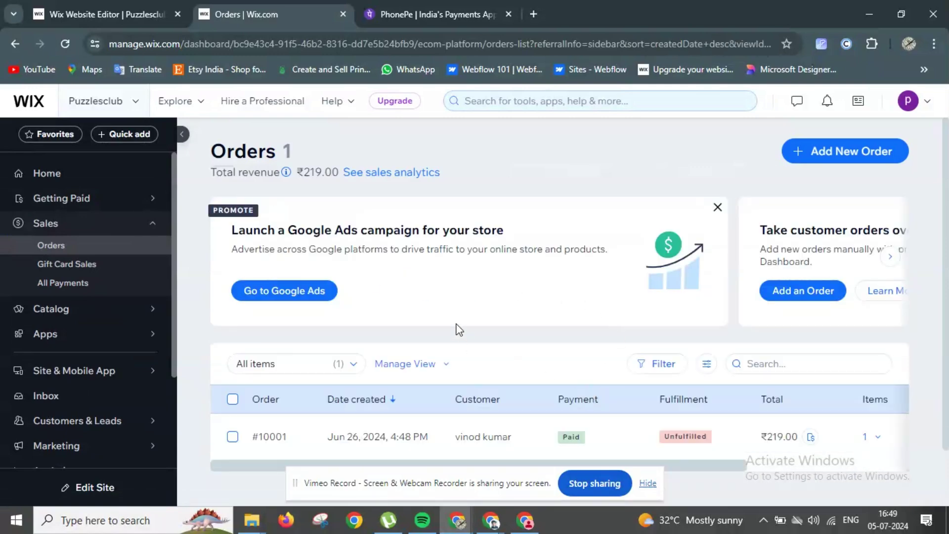
scroll(456, 329, down, 2)
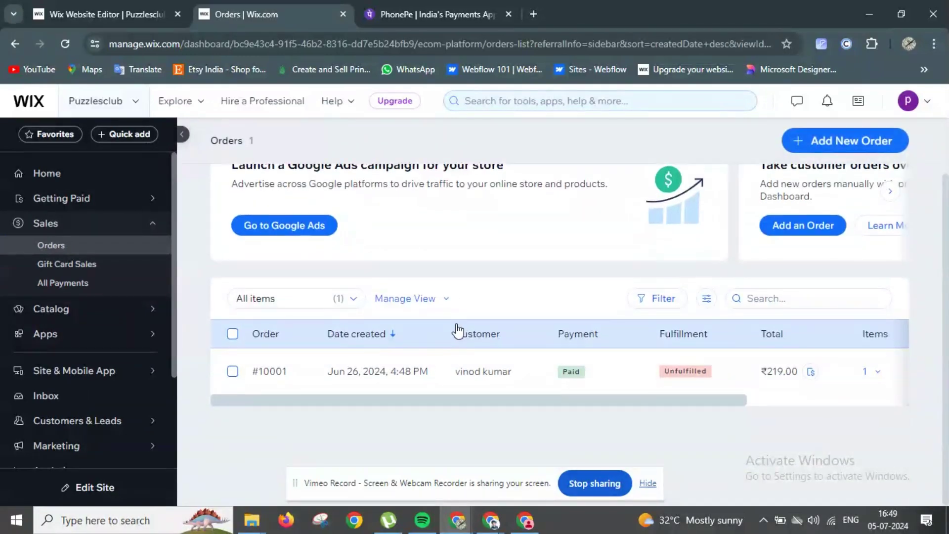
click(673, 378)
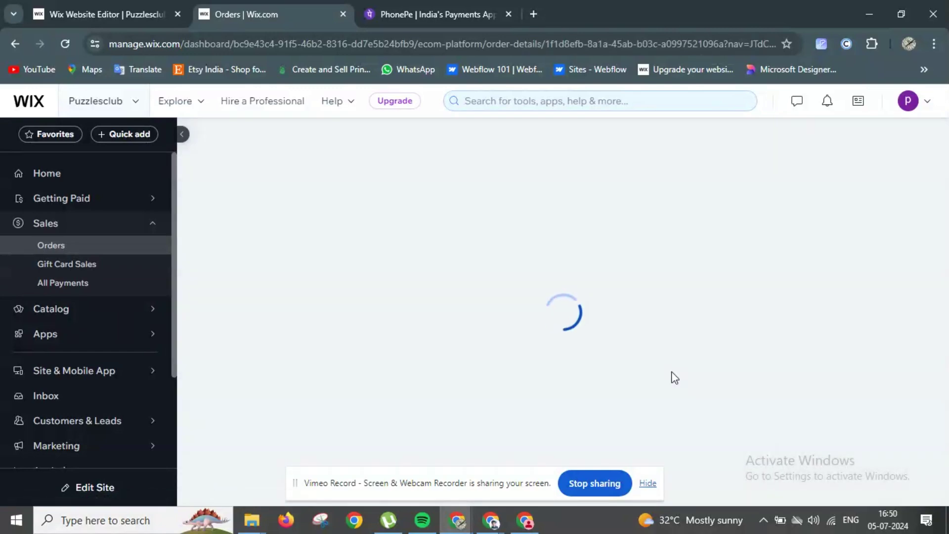